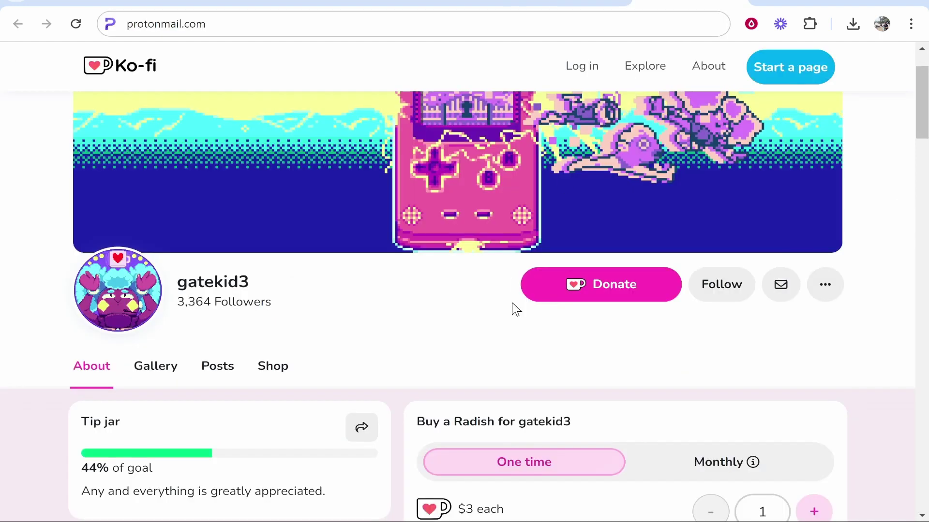
# Preview the example creator's Tip jar, switching between monthly and one-time donations
pyautogui.scroll(-5, 541, 293)
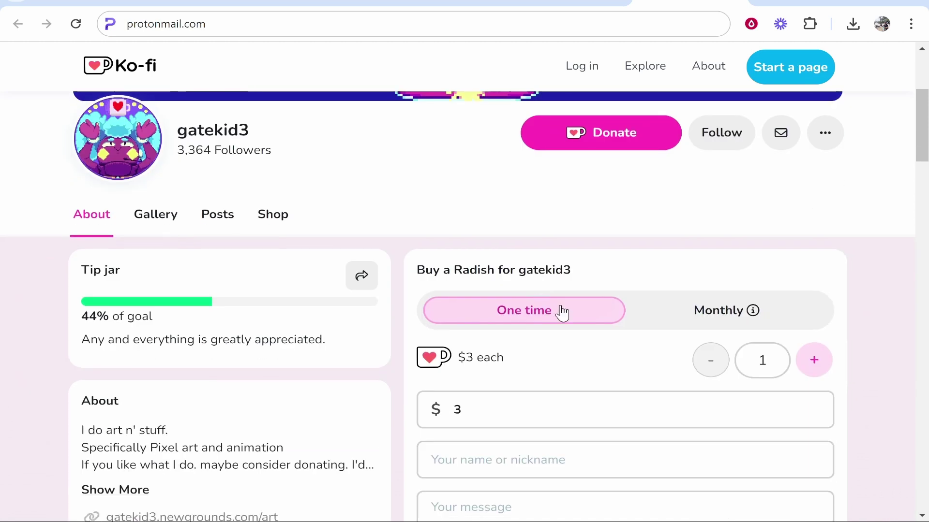
pyautogui.tripleClick(117, 198)
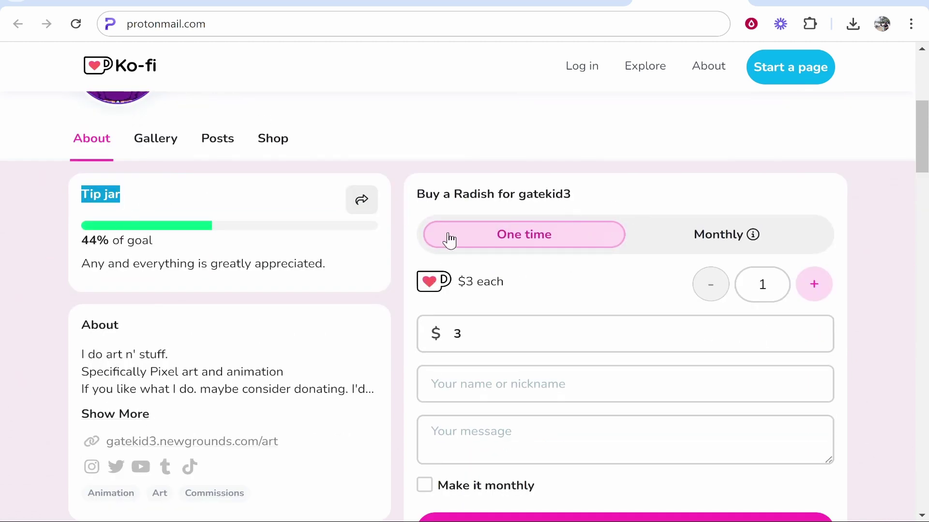
pyautogui.click(747, 239)
pyautogui.click(543, 237)
# Scroll through the example donation form, then go to the Ko-fi homepage
pyautogui.scroll(-3, 338, 235)
pyautogui.scroll(-5, 550, 289)
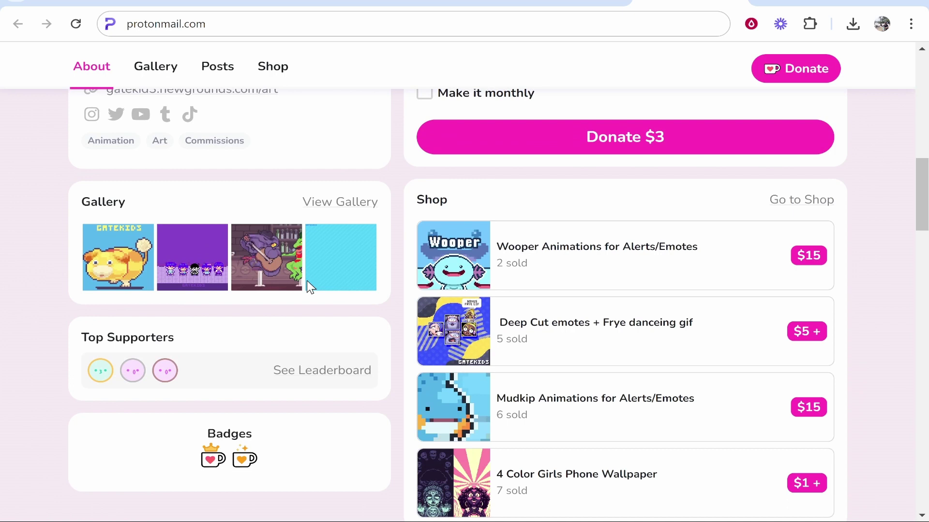
pyautogui.scroll(8, 435, 342)
pyautogui.scroll(-6, 634, 248)
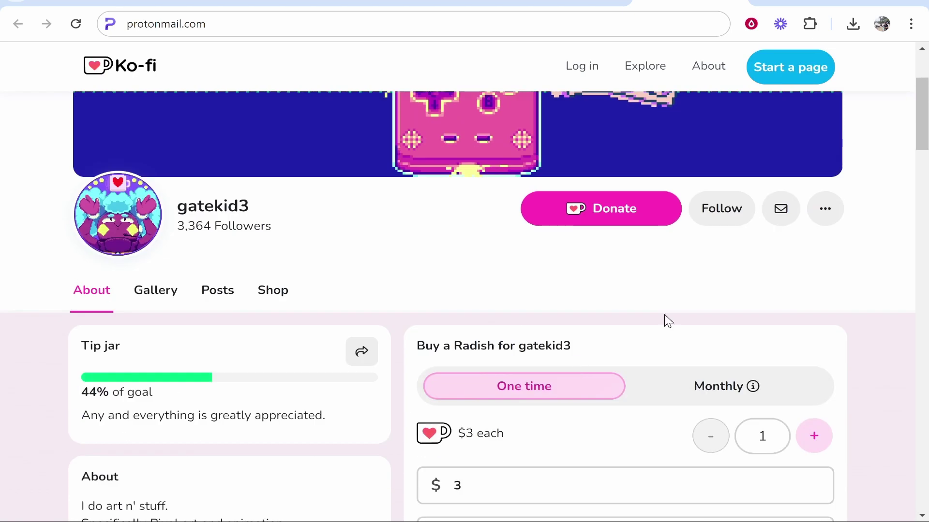
pyautogui.moveTo(602, 197); pyautogui.dragTo(420, 212)
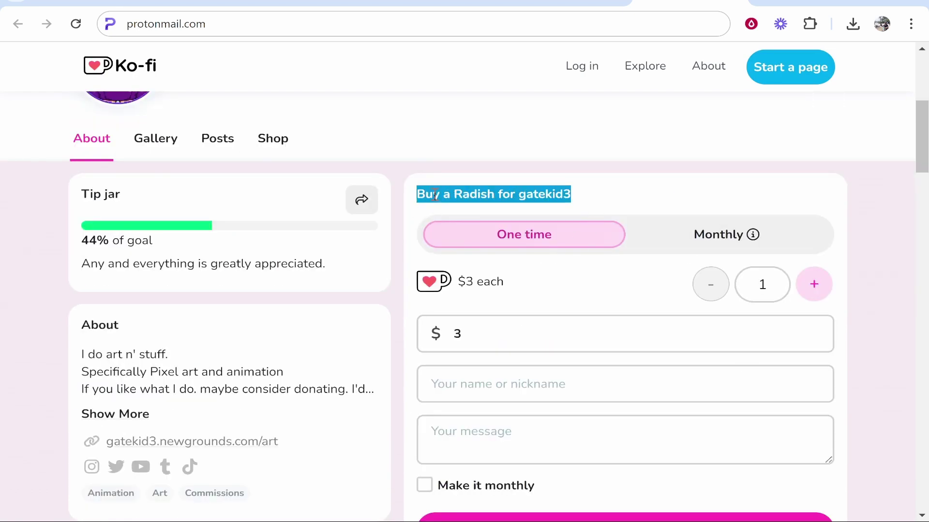
pyautogui.click(120, 65)
pyautogui.click(150, 24)
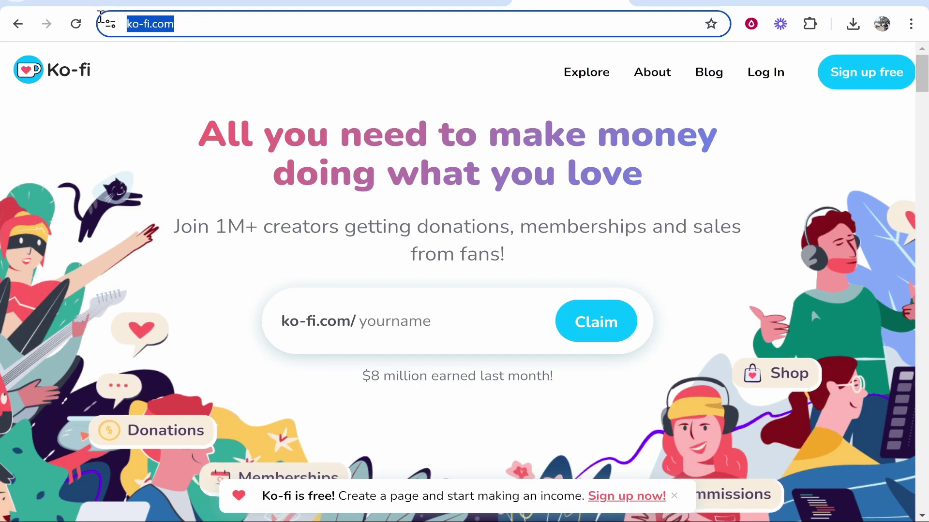
pyautogui.click(249, 185)
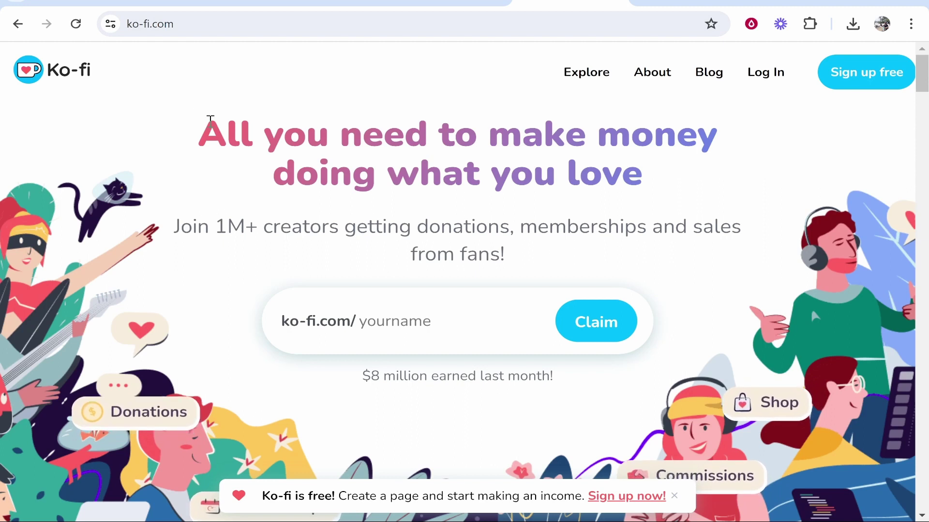
pyautogui.moveTo(210, 124); pyautogui.dragTo(710, 116)
pyautogui.scroll(-5, 361, 210)
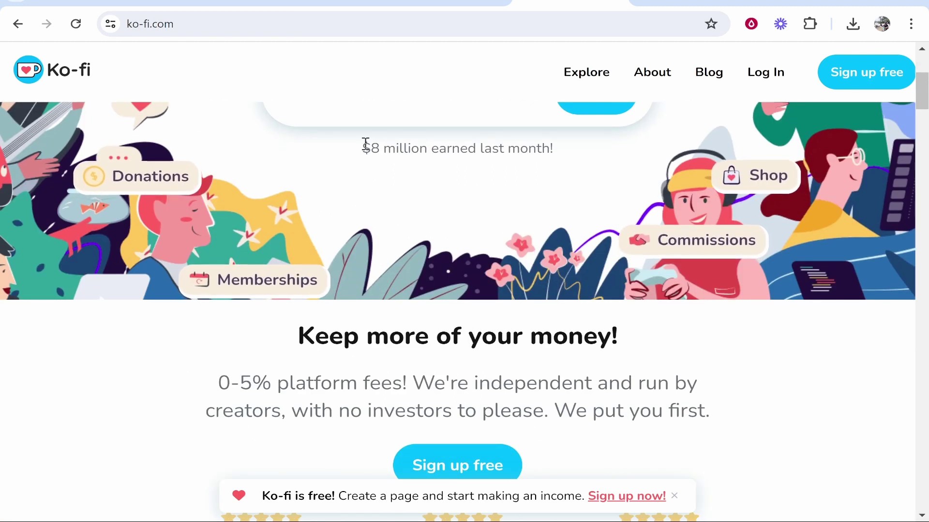
pyautogui.moveTo(363, 147); pyautogui.dragTo(567, 150)
pyautogui.click(571, 150)
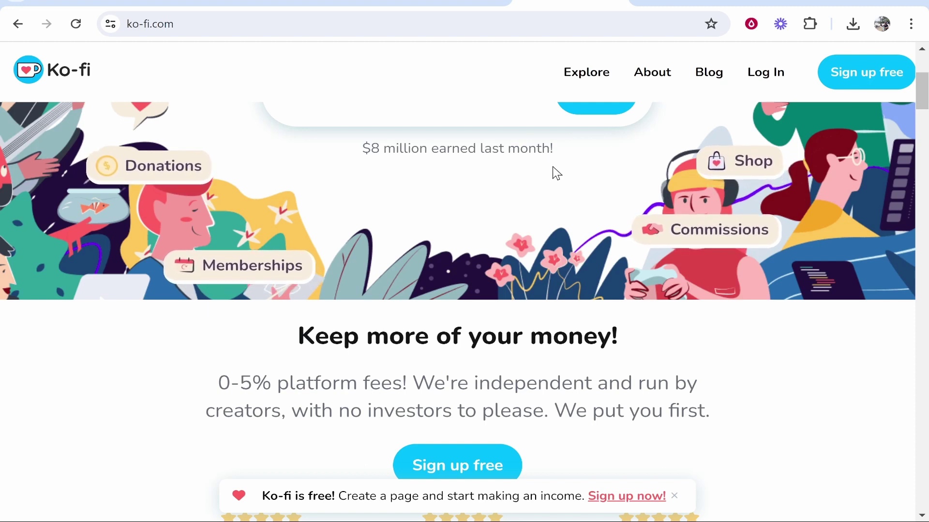
pyautogui.scroll(-3, 508, 184)
pyautogui.moveTo(218, 232); pyautogui.dragTo(408, 229)
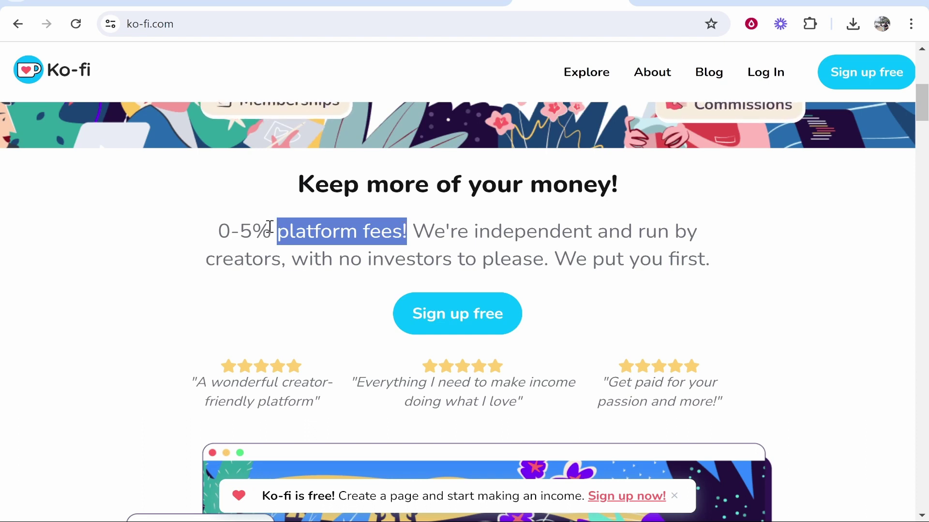
pyautogui.scroll(6, 422, 303)
pyautogui.scroll(1, 422, 303)
# Claim 'knowledgebaseyt', choose Make money on Ko-fi, and keep Receive donations or tips
pyautogui.click(474, 318)
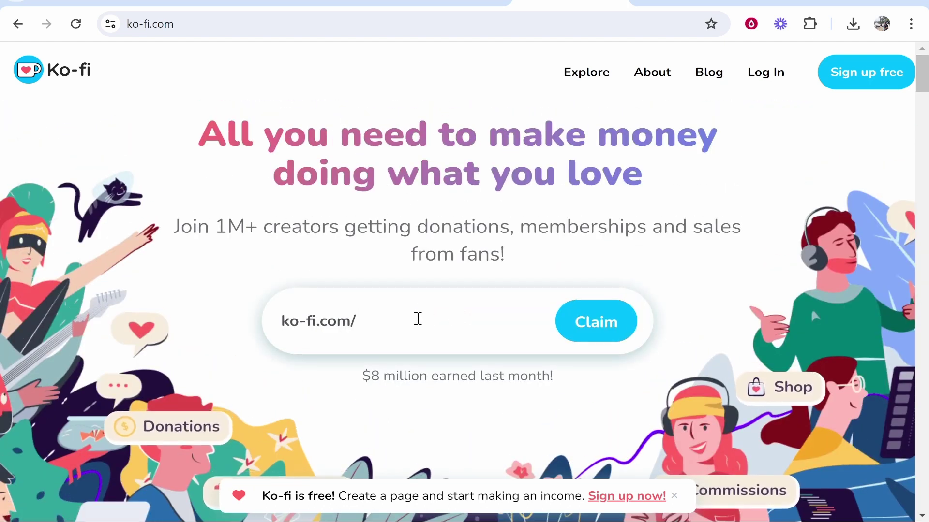
pyautogui.write('knowledgebaseyt')
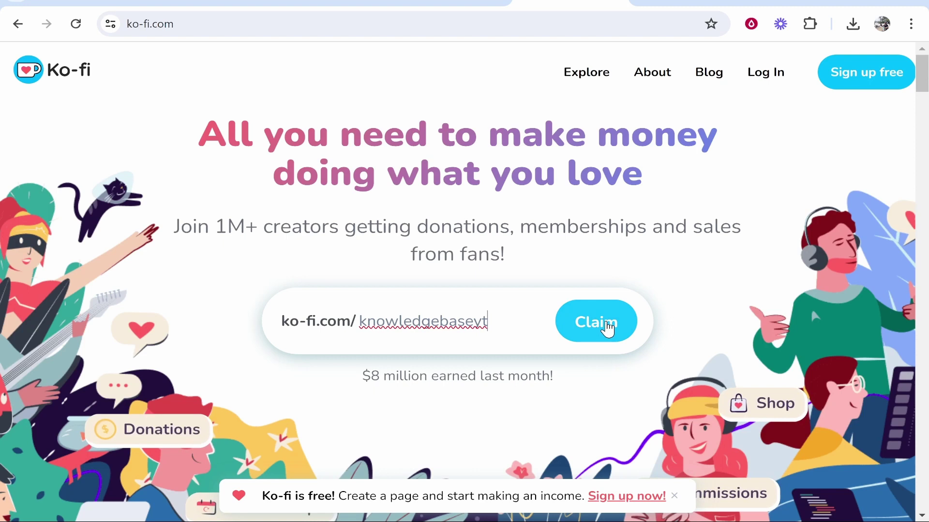
pyautogui.click(605, 333)
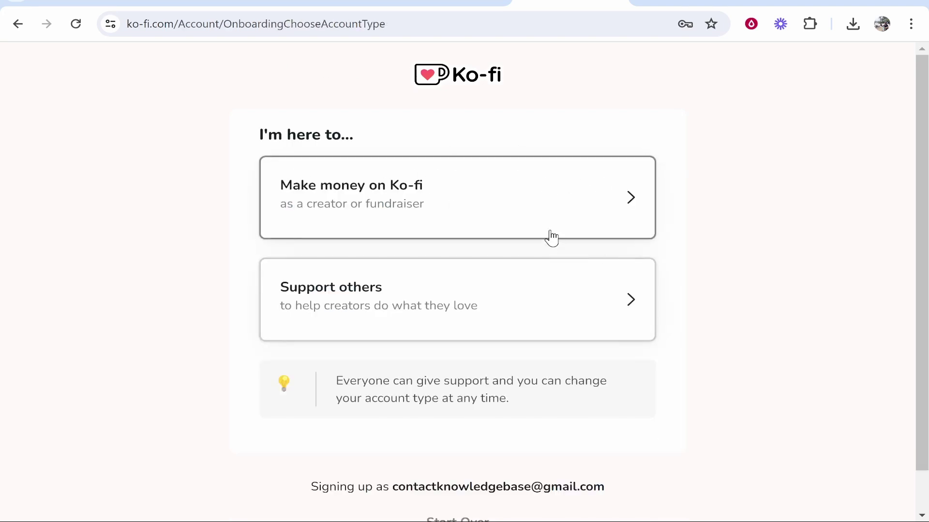
pyautogui.click(453, 200)
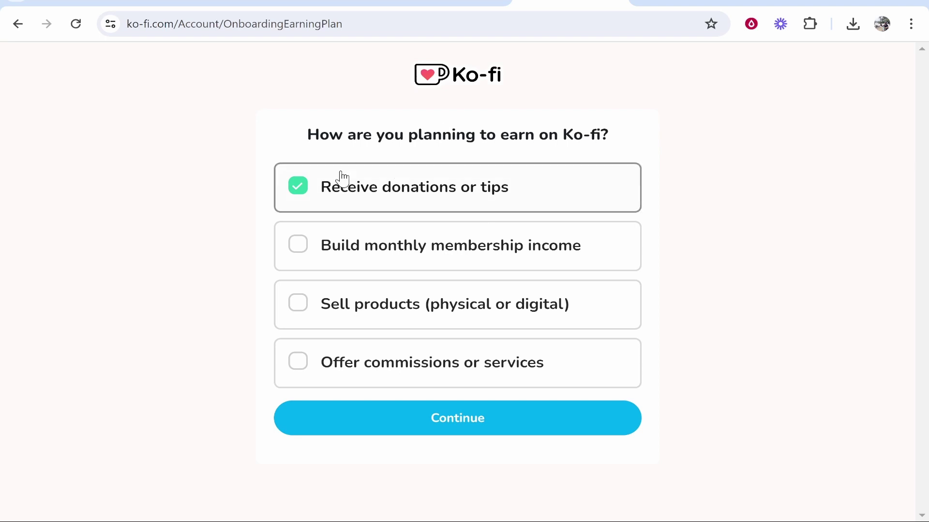
pyautogui.click(443, 428)
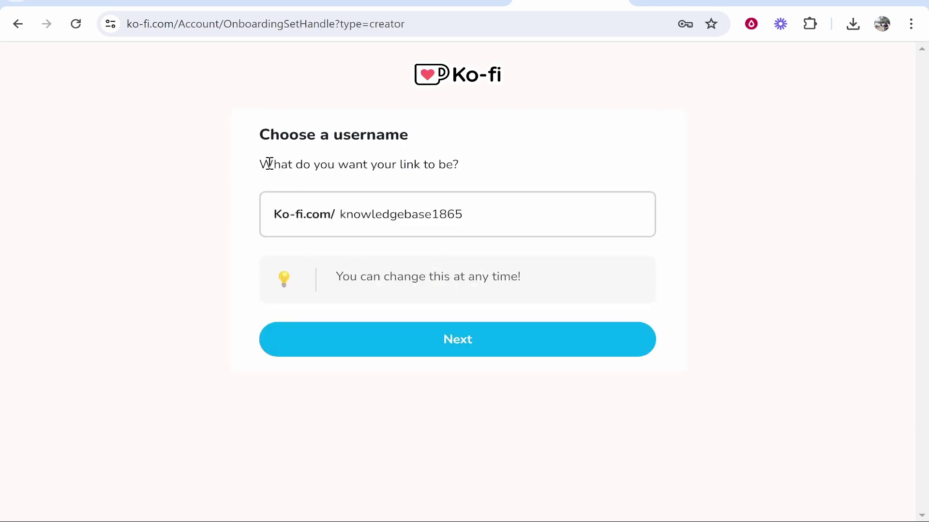
# Change the suggested username's trailing 1865 to yt, making it knowledgebaseyt
pyautogui.moveTo(472, 223); pyautogui.dragTo(436, 213)
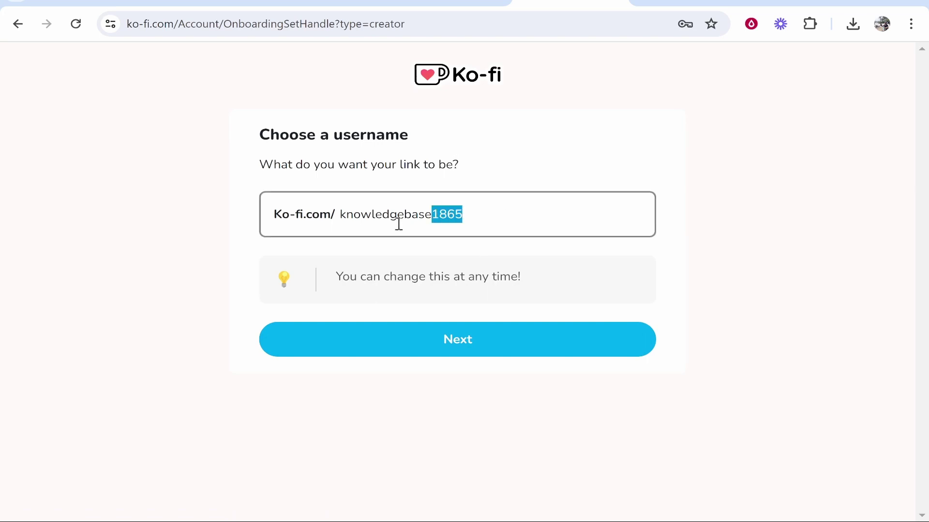
pyautogui.write('yt')
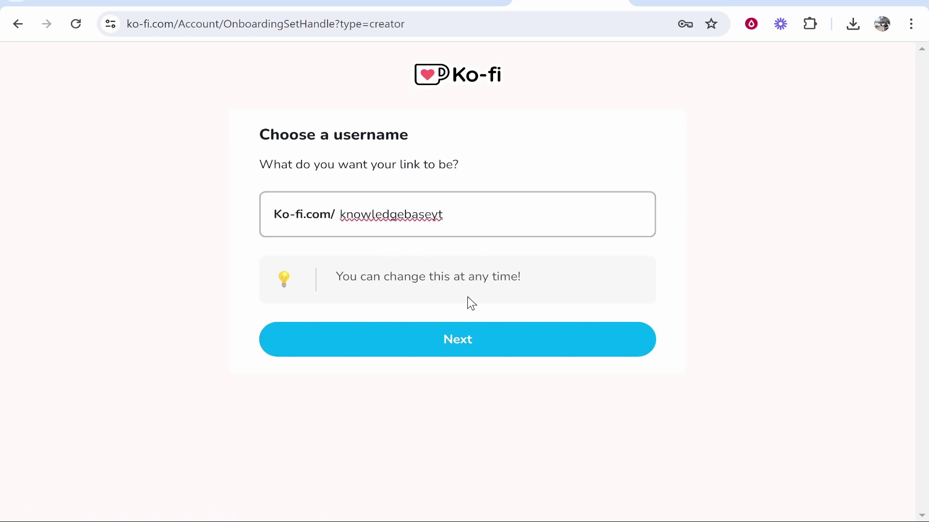
pyautogui.moveTo(336, 277); pyautogui.dragTo(541, 277)
pyautogui.click(541, 276)
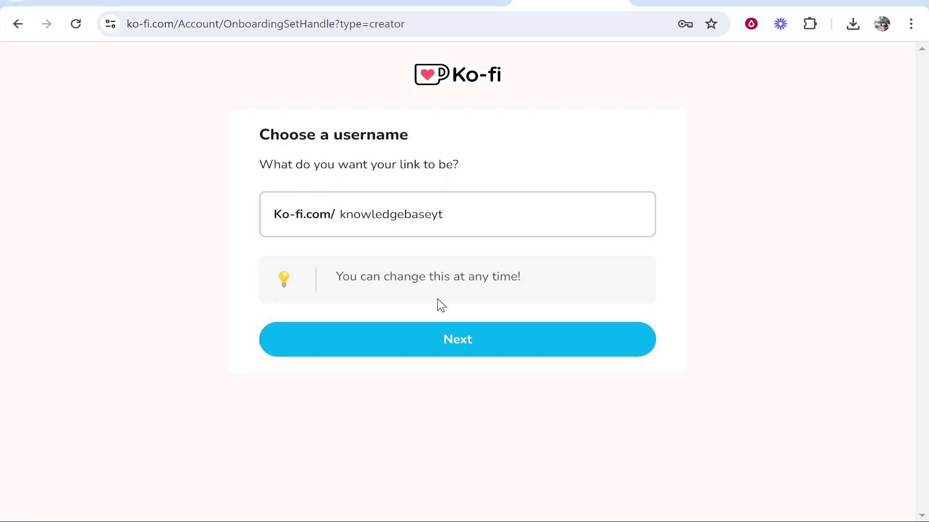
pyautogui.click(456, 338)
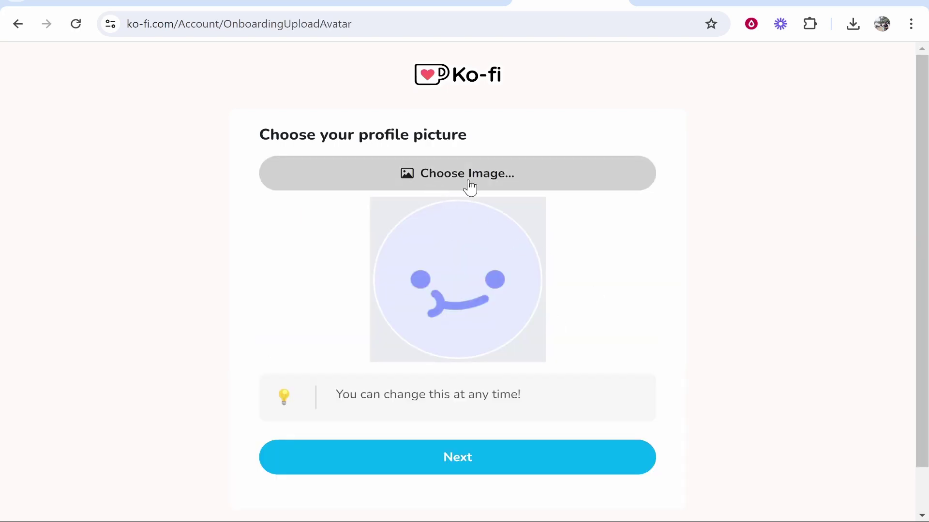
# Keep the default profile picture and add Software as an interest
pyautogui.click(451, 467)
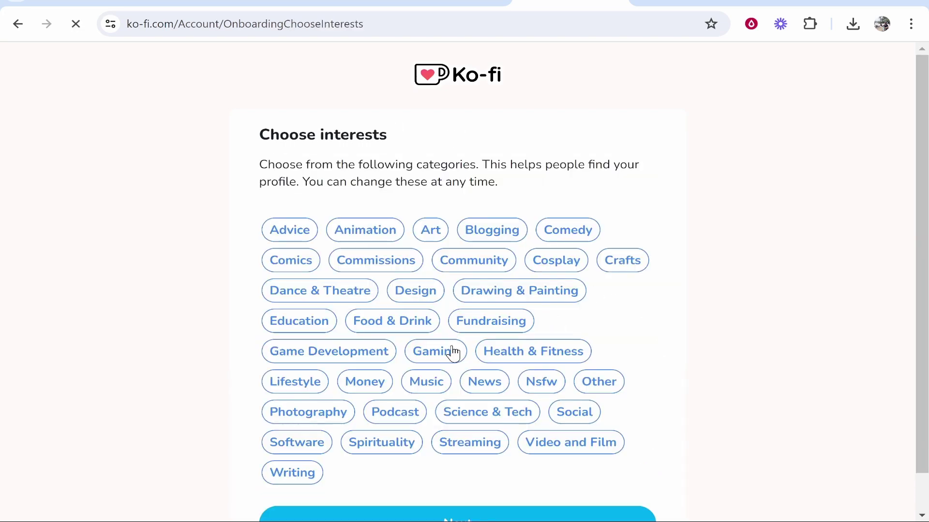
pyautogui.scroll(-1, 496, 238)
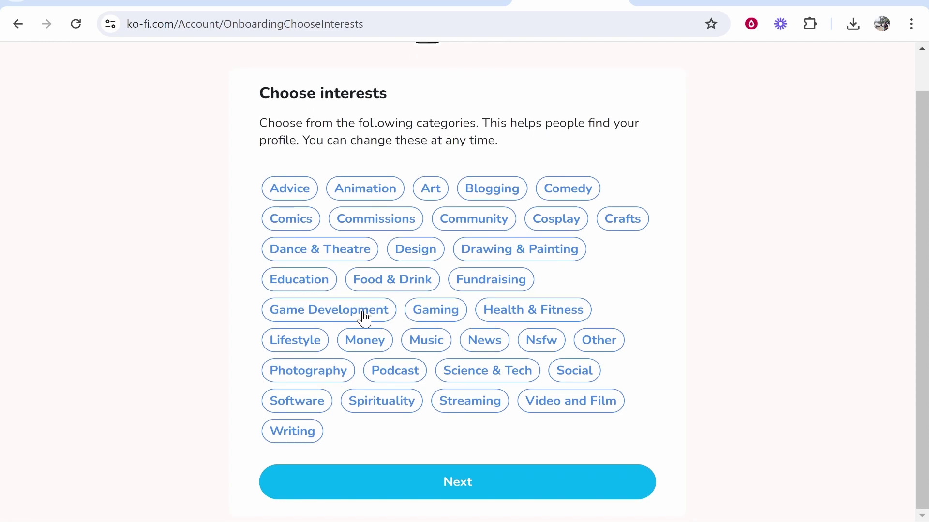
pyautogui.click(294, 406)
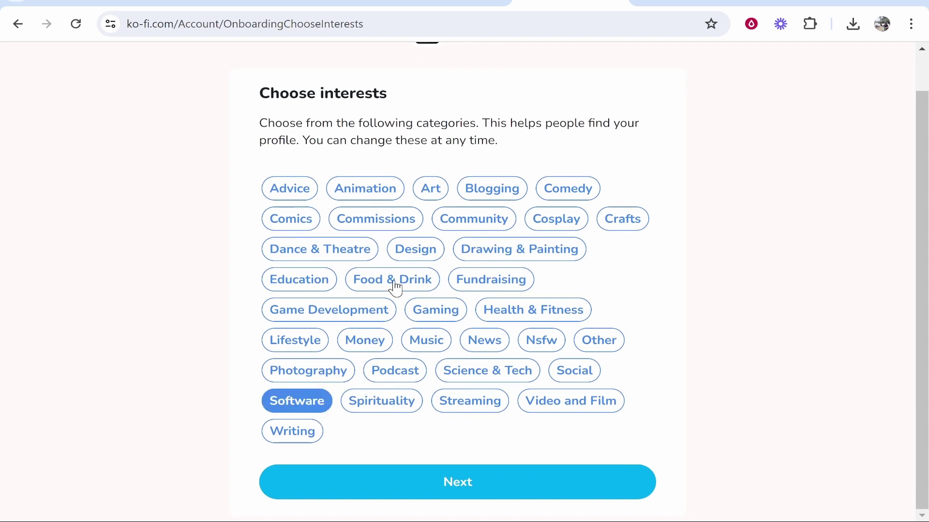
# Add Blogging as an interest, then paste the bio 'I create simple how-to tutorial videos.'
pyautogui.click(512, 195)
pyautogui.click(473, 492)
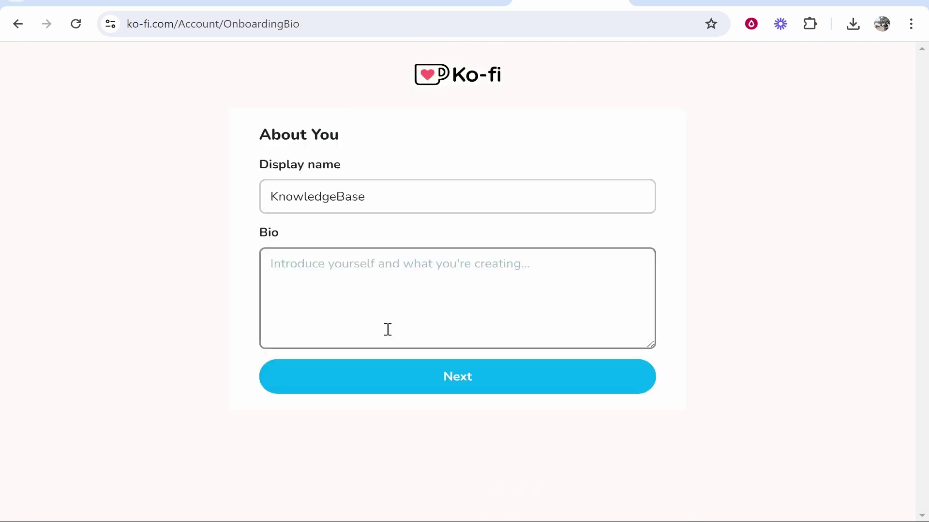
pyautogui.click(438, 281)
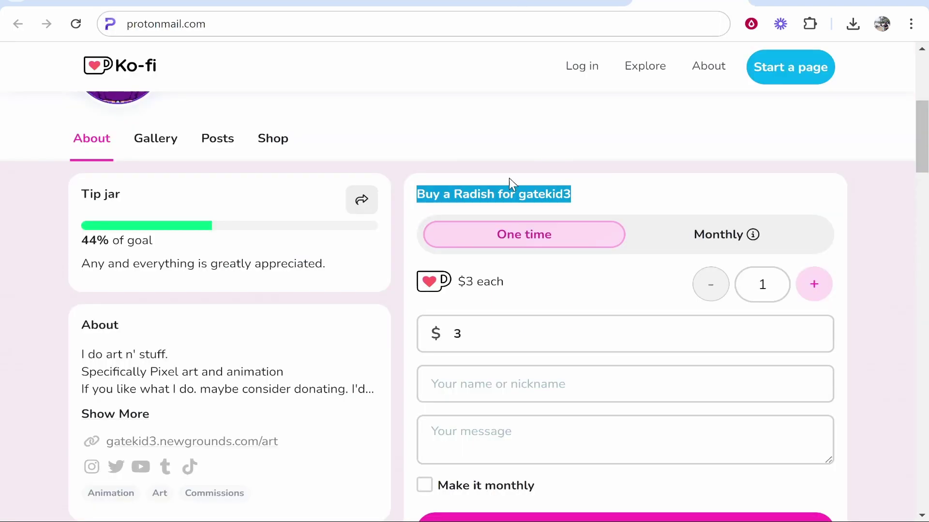
pyautogui.moveTo(81, 330); pyautogui.dragTo(143, 334)
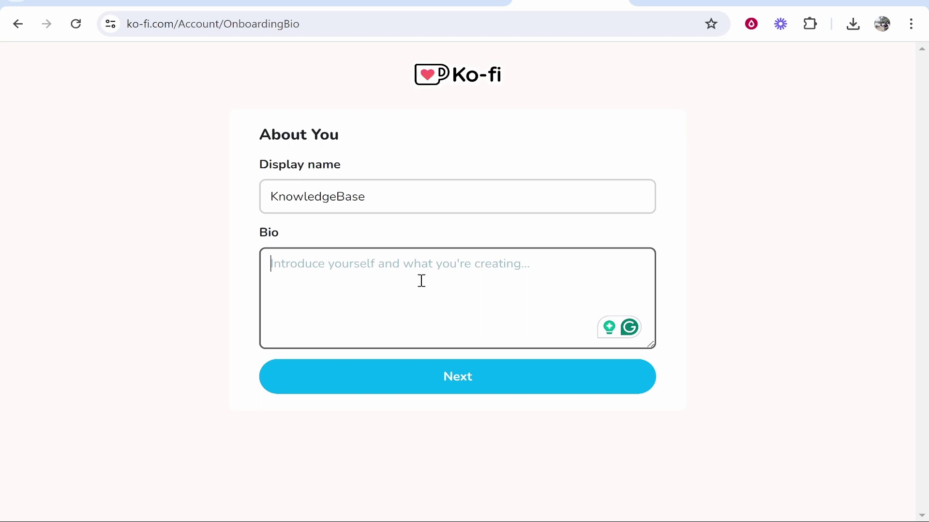
pyautogui.write('I create simple how-to tutorial videos.')
pyautogui.moveTo(499, 273); pyautogui.dragTo(240, 271)
pyautogui.click(398, 280)
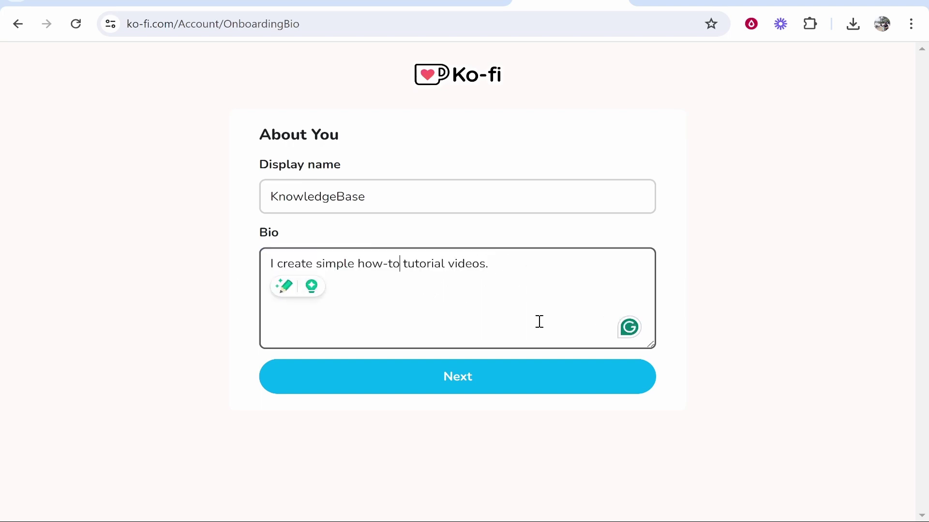
pyautogui.click(553, 386)
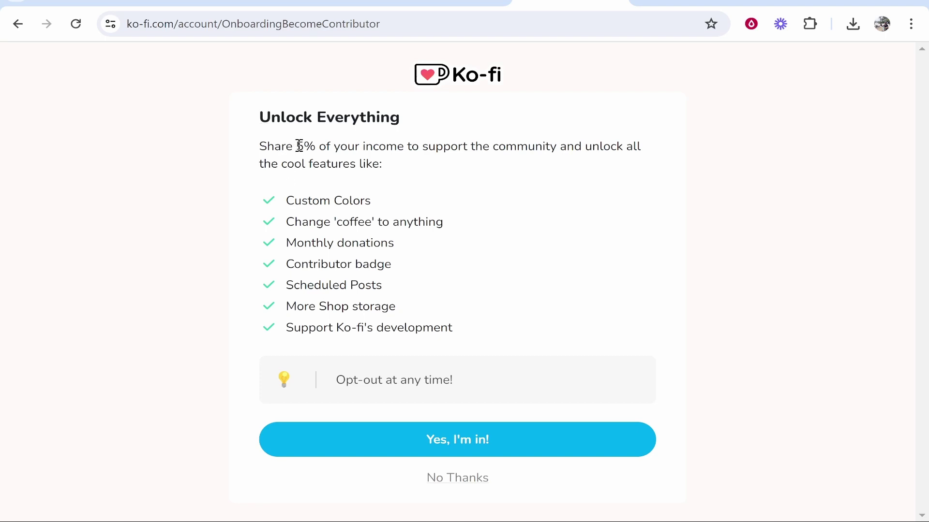
# Review the Unlock Everything offer's income-sharing terms and list of unlocked features
pyautogui.moveTo(297, 145); pyautogui.dragTo(640, 147)
pyautogui.click(567, 169)
pyautogui.moveTo(283, 330); pyautogui.dragTo(468, 329)
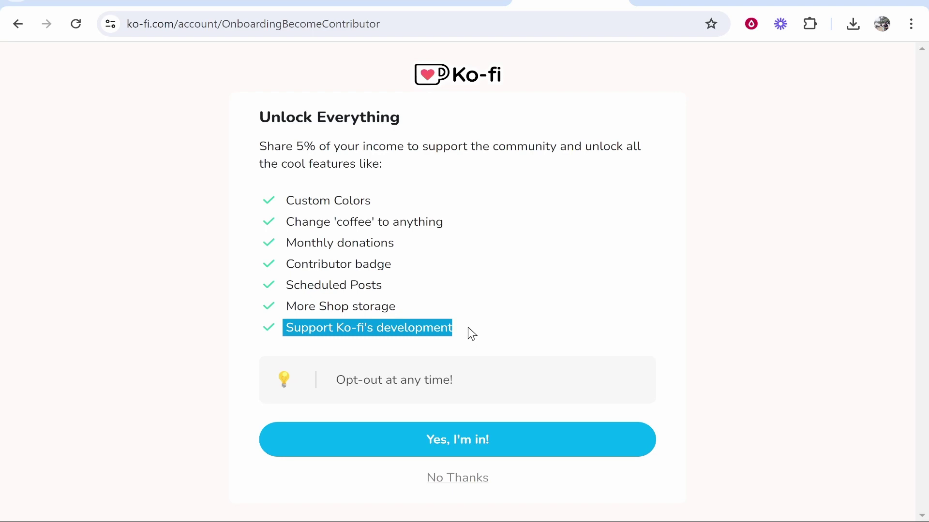
pyautogui.click(409, 223)
pyautogui.moveTo(287, 202); pyautogui.dragTo(492, 329)
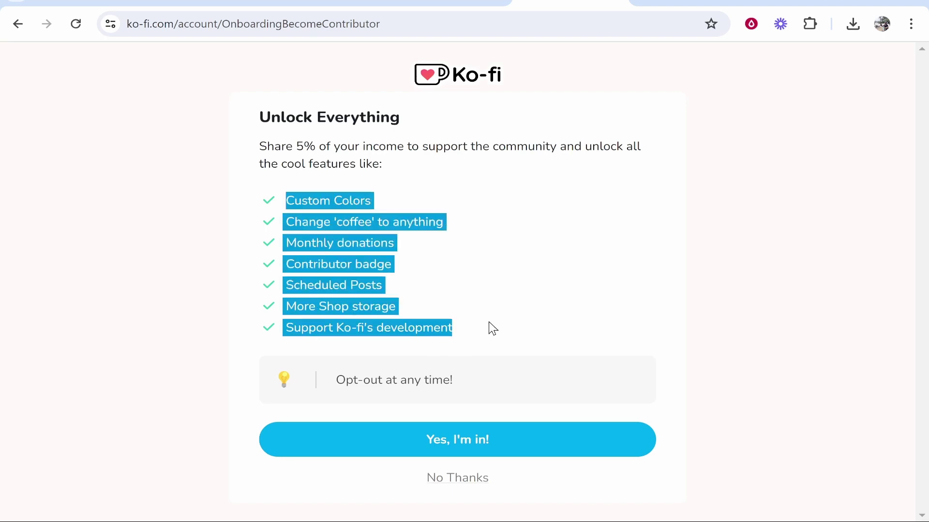
pyautogui.click(498, 274)
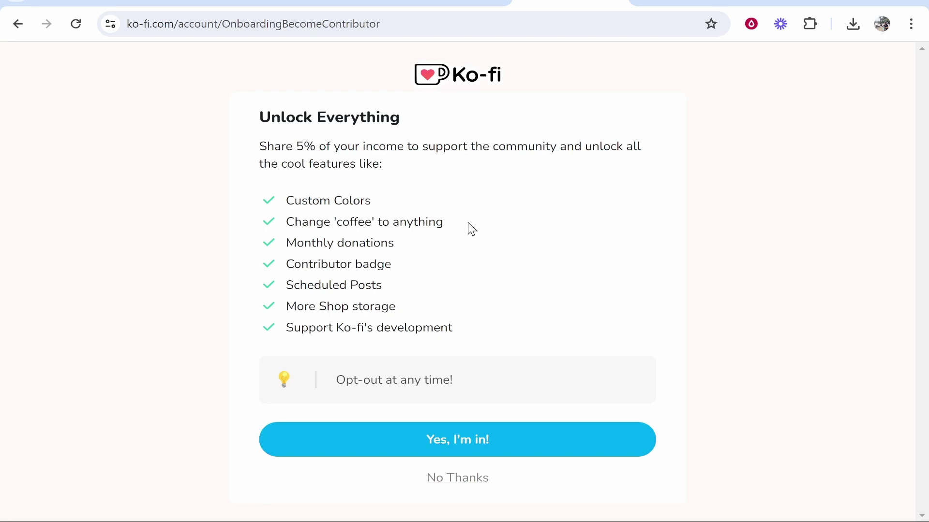
# Accept sharing 5% of income to unlock all contributor features
pyautogui.moveTo(468, 223); pyautogui.dragTo(296, 224)
pyautogui.click(387, 247)
pyautogui.moveTo(340, 223); pyautogui.dragTo(371, 218)
pyautogui.click(505, 224)
pyautogui.moveTo(297, 148); pyautogui.dragTo(311, 149)
pyautogui.click(339, 148)
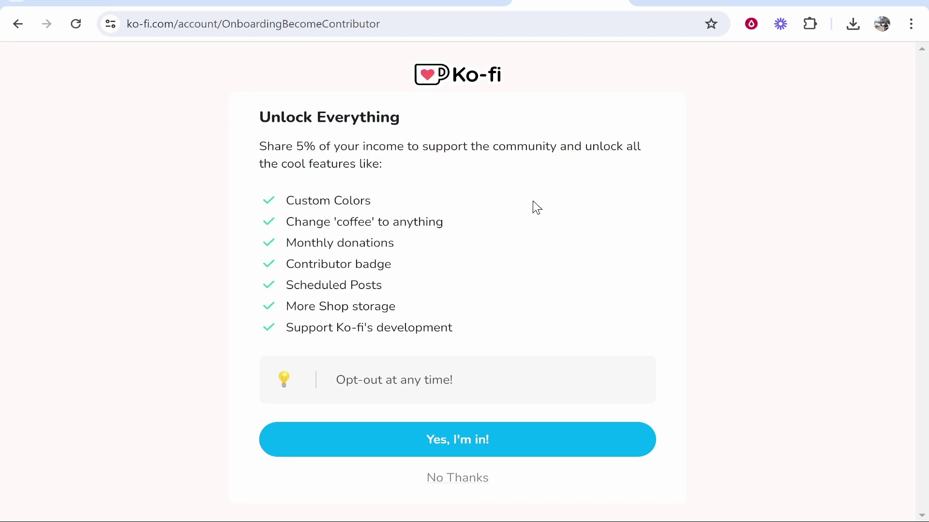
pyautogui.click(474, 440)
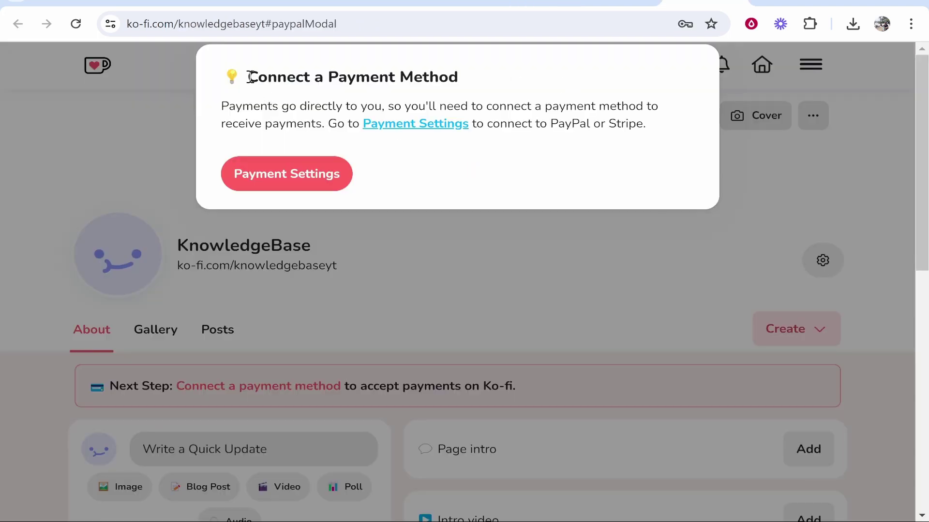
# Review the connect-a-payment-method prompt on the new KnowledgeBase page
pyautogui.moveTo(250, 77); pyautogui.dragTo(452, 71)
pyautogui.click(453, 71)
pyautogui.scroll(-3, 589, 317)
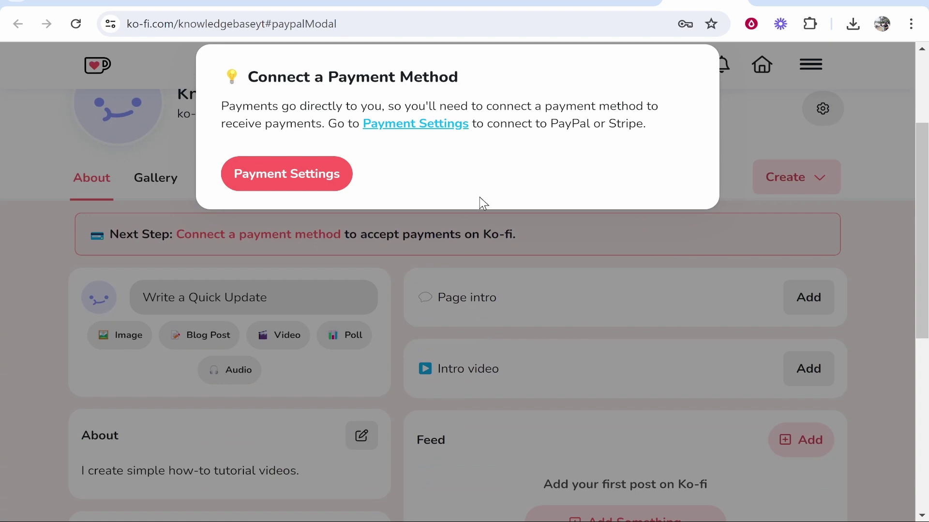
# Open the Payment settings listing PayPal and Stripe
pyautogui.click(434, 127)
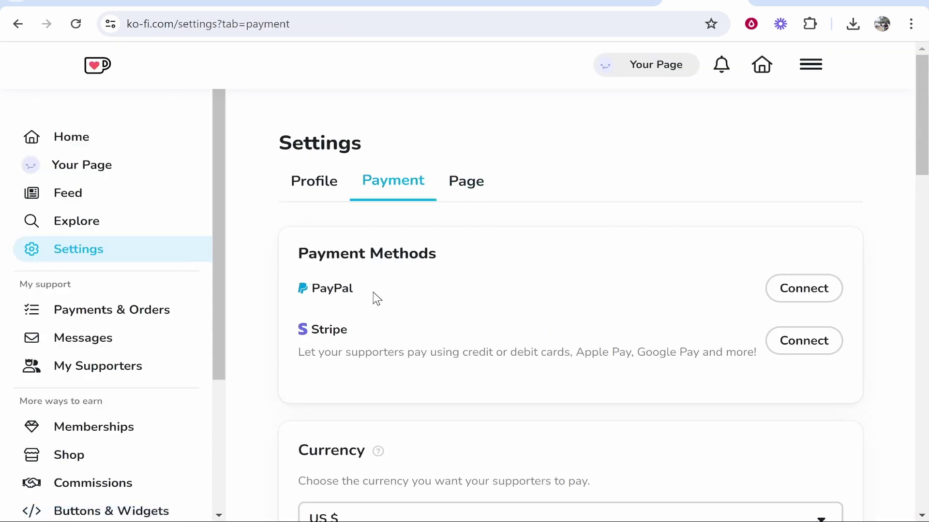
pyautogui.moveTo(373, 292); pyautogui.dragTo(309, 290)
pyautogui.moveTo(349, 333); pyautogui.dragTo(289, 321)
pyautogui.click(389, 302)
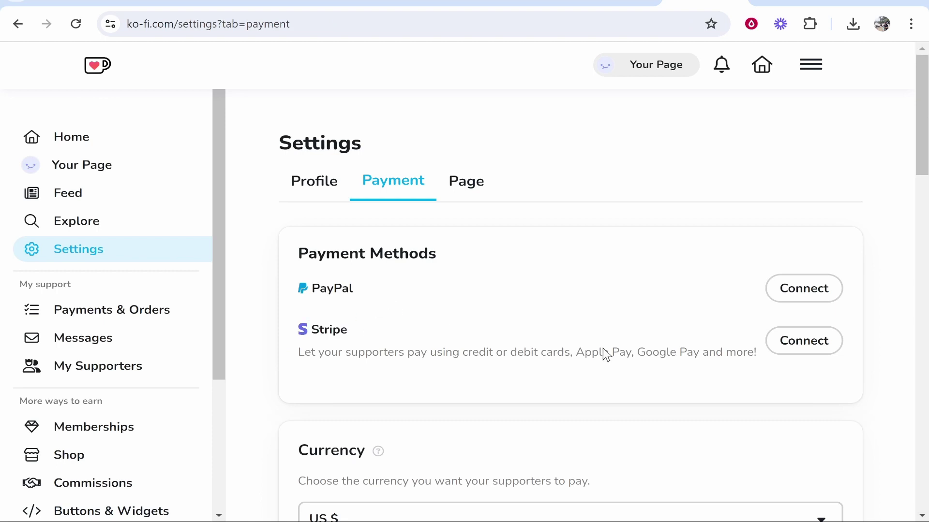
# Connect a PayPal account by completing the PayPal sign-in
pyautogui.click(813, 295)
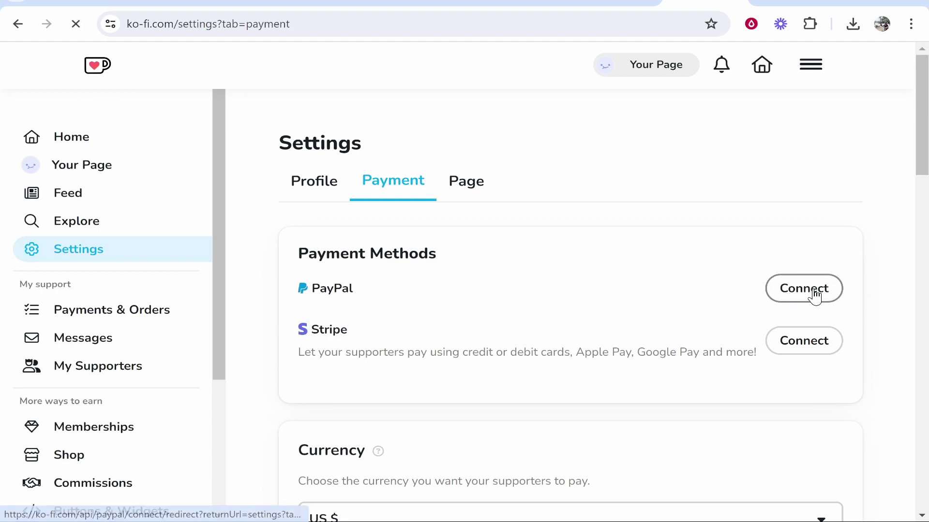
pyautogui.moveTo(311, 212); pyautogui.dragTo(603, 232)
pyautogui.click(582, 224)
pyautogui.scroll(-3, 582, 224)
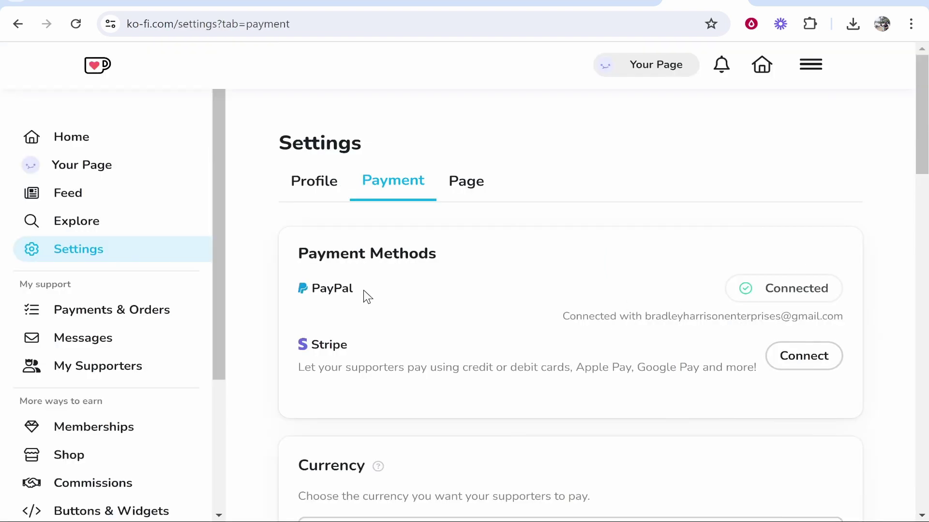
pyautogui.moveTo(368, 296); pyautogui.dragTo(301, 291)
pyautogui.click(405, 289)
pyautogui.moveTo(462, 369); pyautogui.dragTo(569, 368)
pyautogui.click(653, 382)
pyautogui.moveTo(651, 365); pyautogui.dragTo(695, 368)
pyautogui.moveTo(354, 348); pyautogui.dragTo(313, 349)
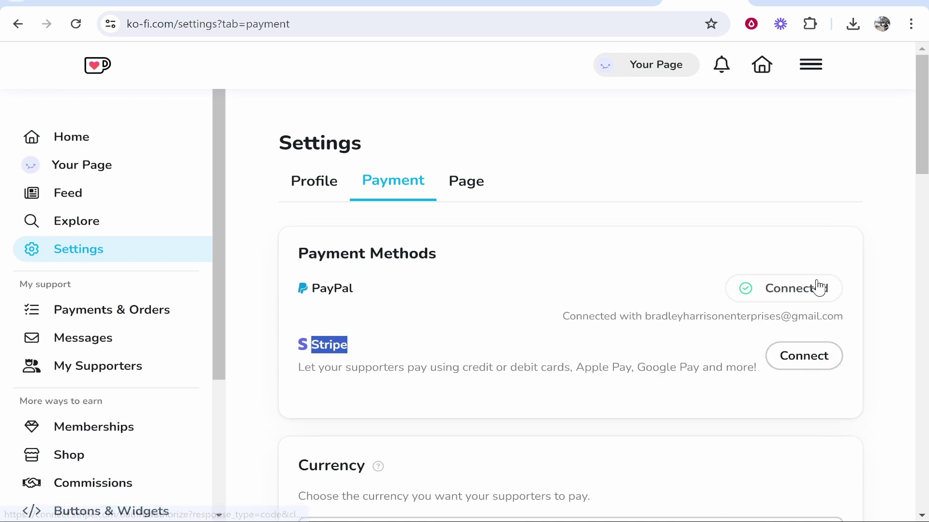
pyautogui.click(427, 300)
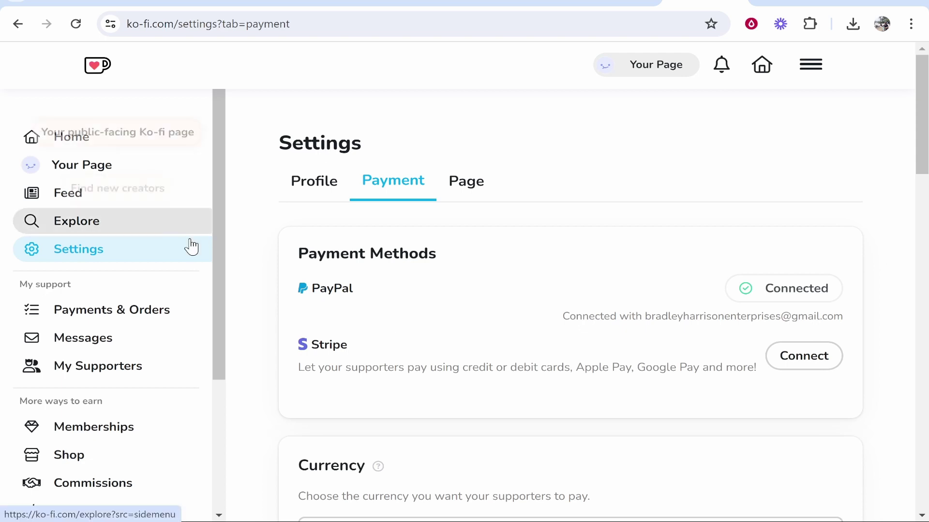
# Go back to the KnowledgeBase page and start adding a goal from 'Set a goal'
pyautogui.click(78, 172)
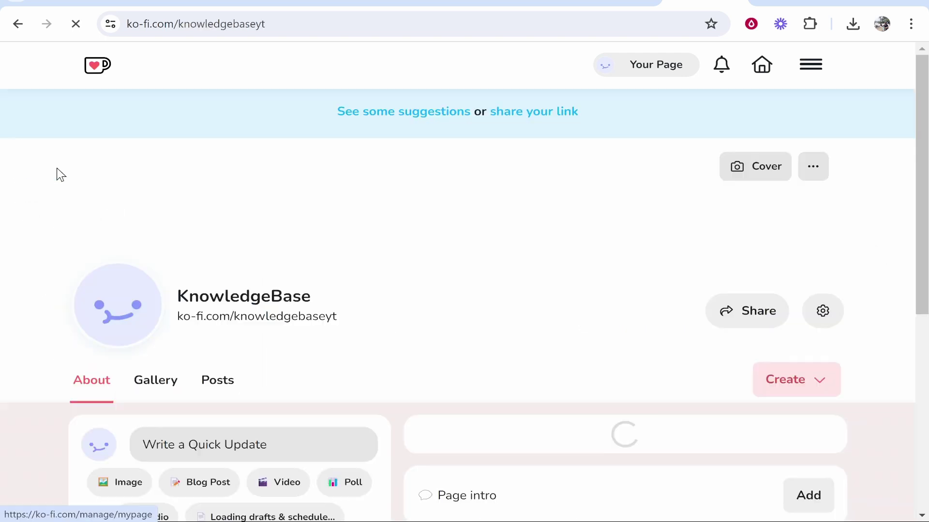
pyautogui.scroll(-4, 579, 375)
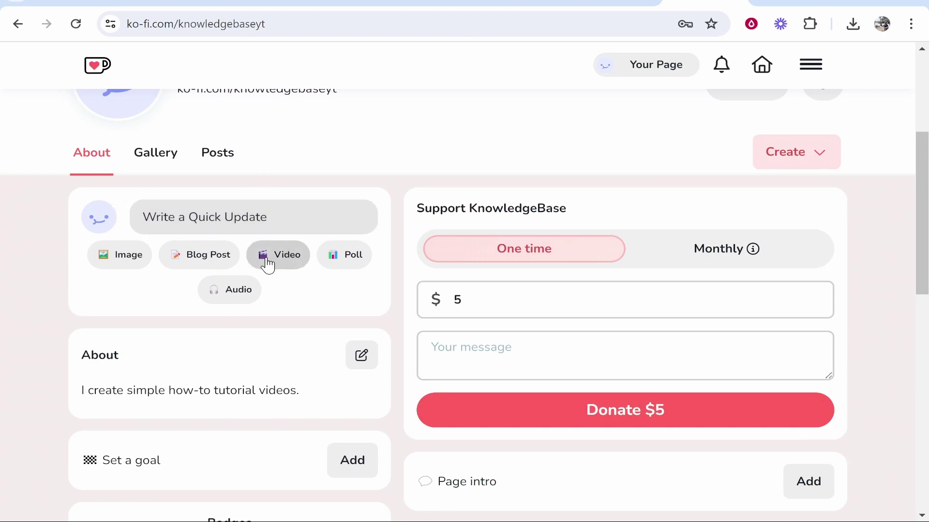
pyautogui.scroll(-2, 112, 289)
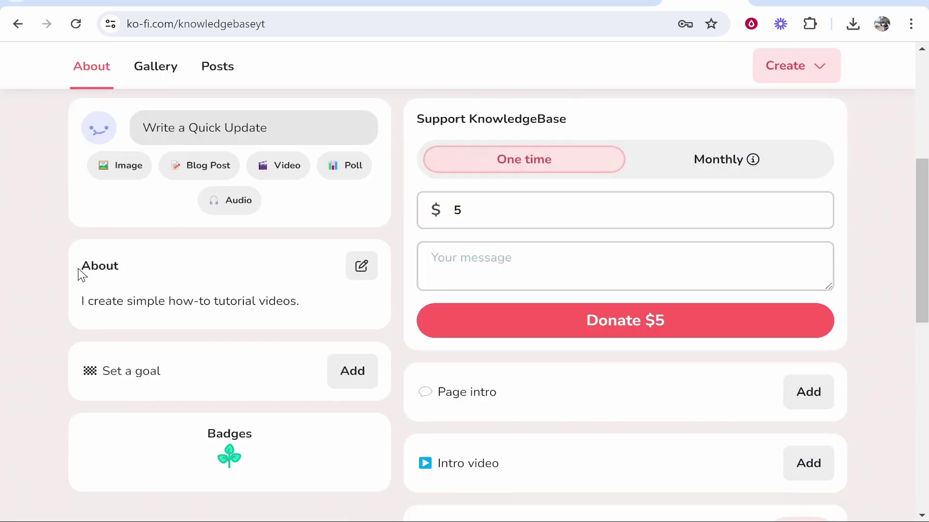
pyautogui.moveTo(79, 275); pyautogui.dragTo(148, 271)
pyautogui.scroll(-2, 366, 286)
pyautogui.click(334, 325)
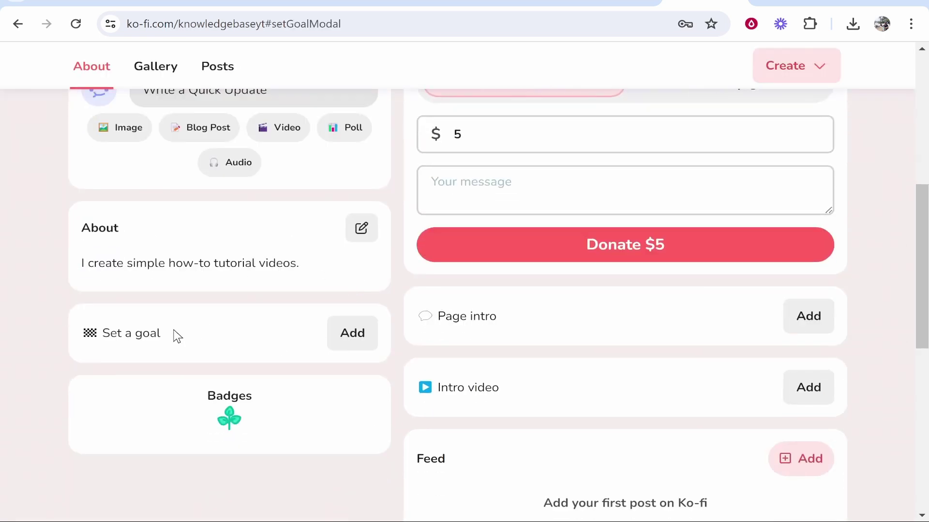
# Open the goal form and correct the title to 'Streaming Equipment'
pyautogui.moveTo(177, 337); pyautogui.dragTo(104, 332)
pyautogui.click(122, 333)
pyautogui.click(356, 338)
pyautogui.moveTo(426, 137); pyautogui.dragTo(364, 140)
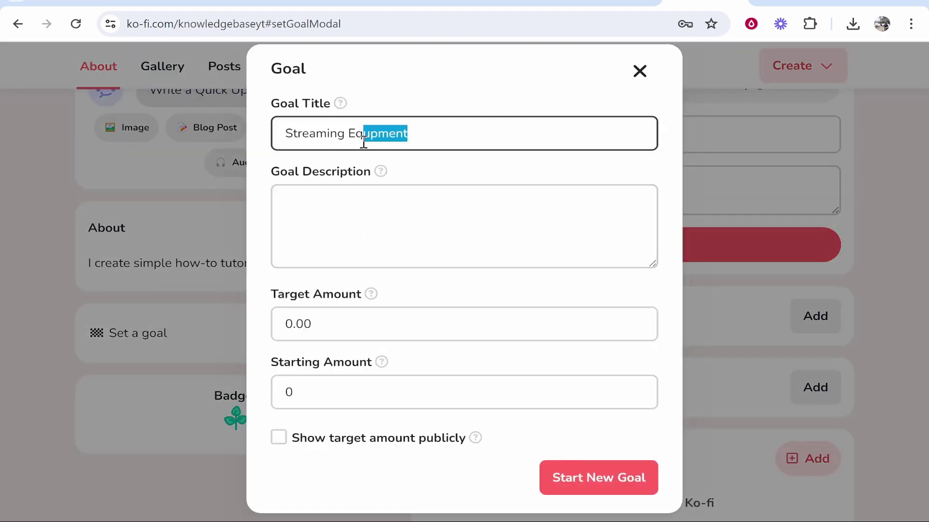
pyautogui.press('BackSpace')
pyautogui.write('uipment')
pyautogui.click(443, 212)
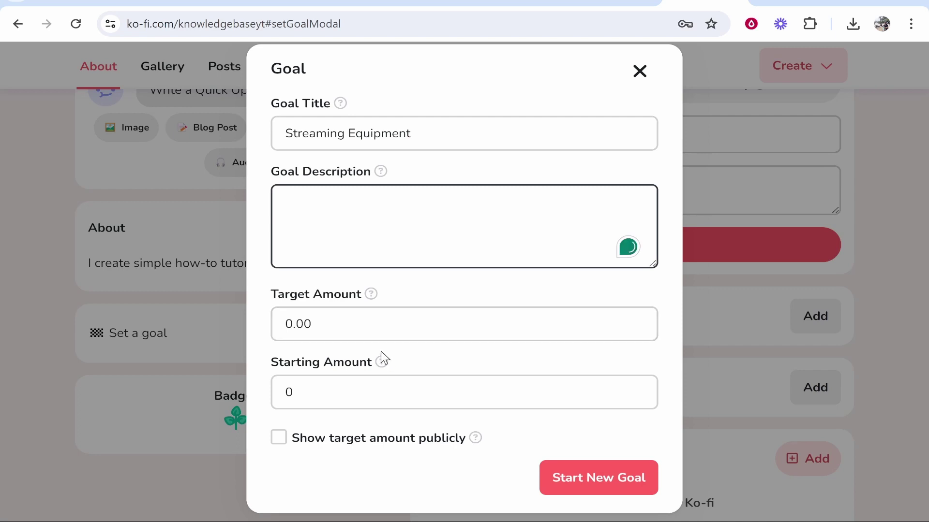
# Set the target amount to 100, show it publicly, and start the goal
pyautogui.click(373, 325)
pyautogui.doubleClick(324, 325)
pyautogui.write('100')
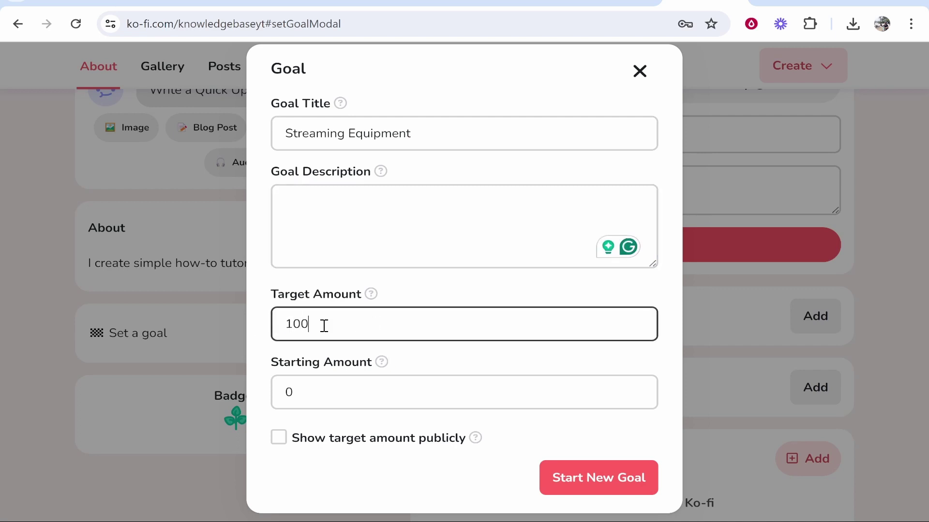
pyautogui.moveTo(307, 439); pyautogui.dragTo(300, 440)
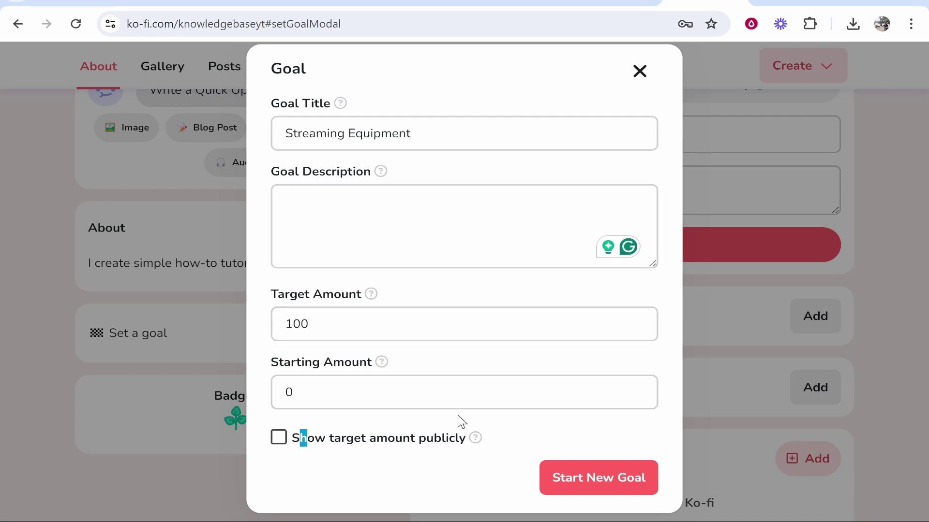
pyautogui.click(373, 435)
pyautogui.click(623, 482)
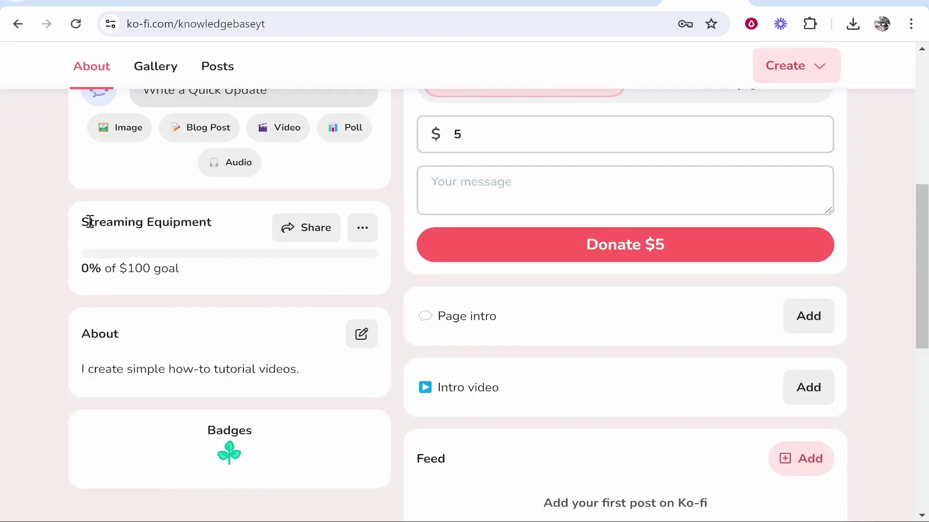
pyautogui.moveTo(90, 222); pyautogui.dragTo(154, 224)
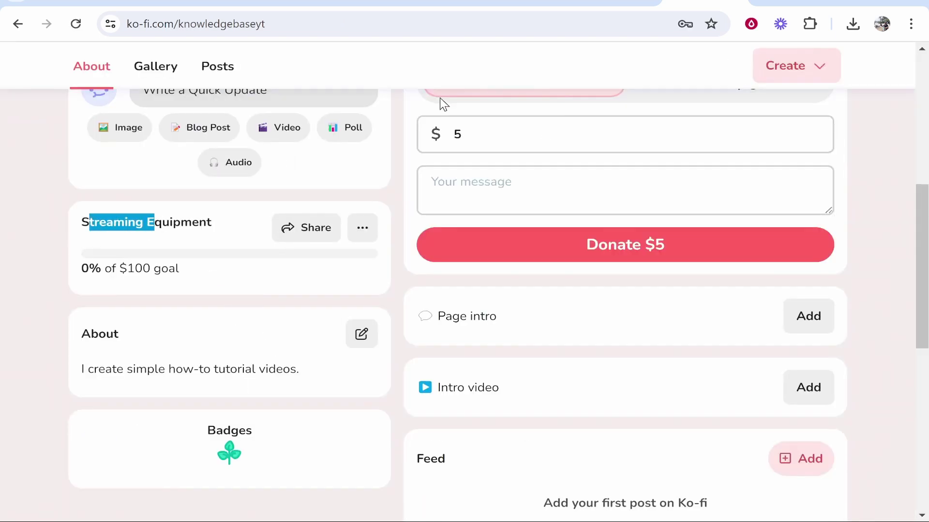
pyautogui.click(88, 256)
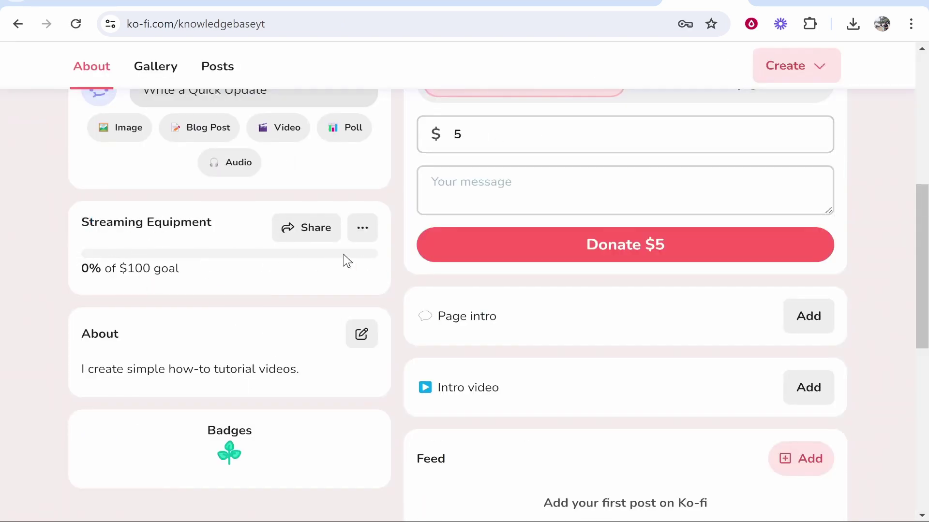
pyautogui.scroll(-3, 532, 242)
pyautogui.click(811, 173)
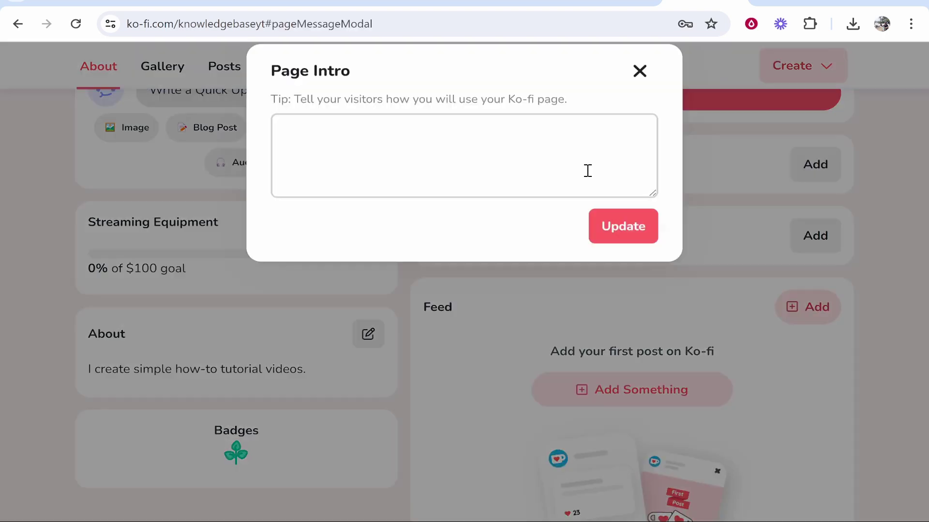
pyautogui.click(639, 71)
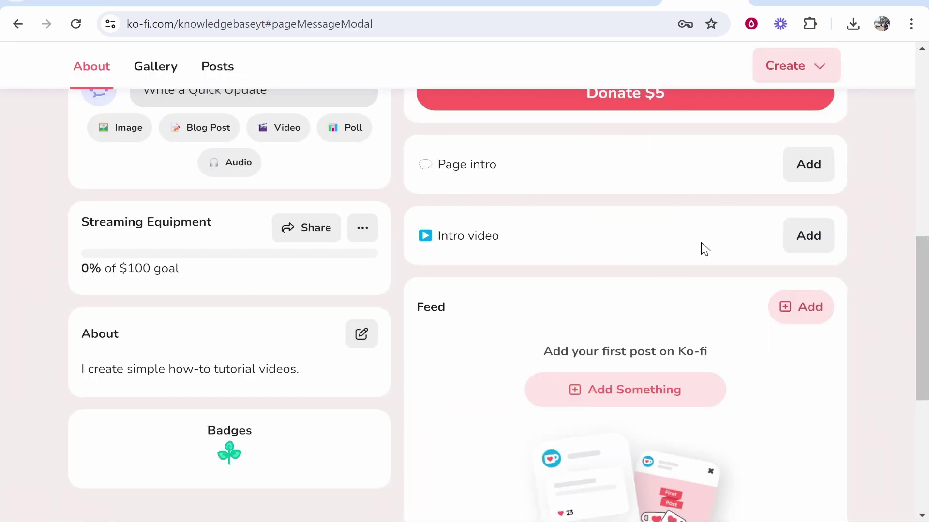
pyautogui.scroll(-5, 564, 315)
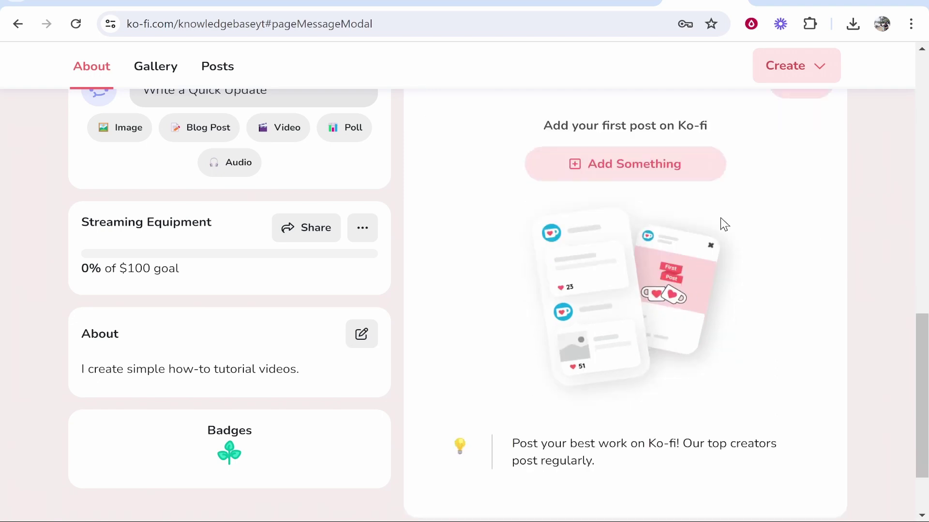
pyautogui.scroll(-2, 593, 244)
pyautogui.scroll(8, 825, 321)
pyautogui.scroll(-5, 597, 265)
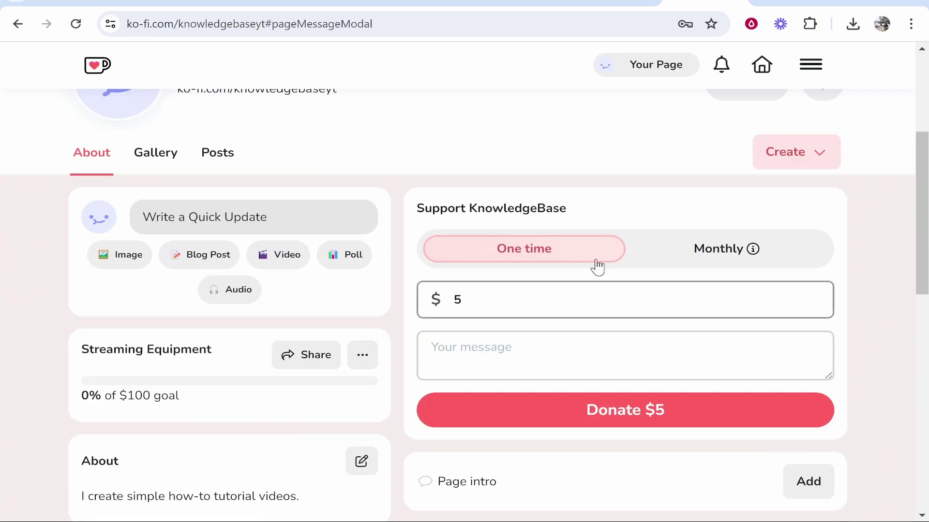
pyautogui.click(711, 249)
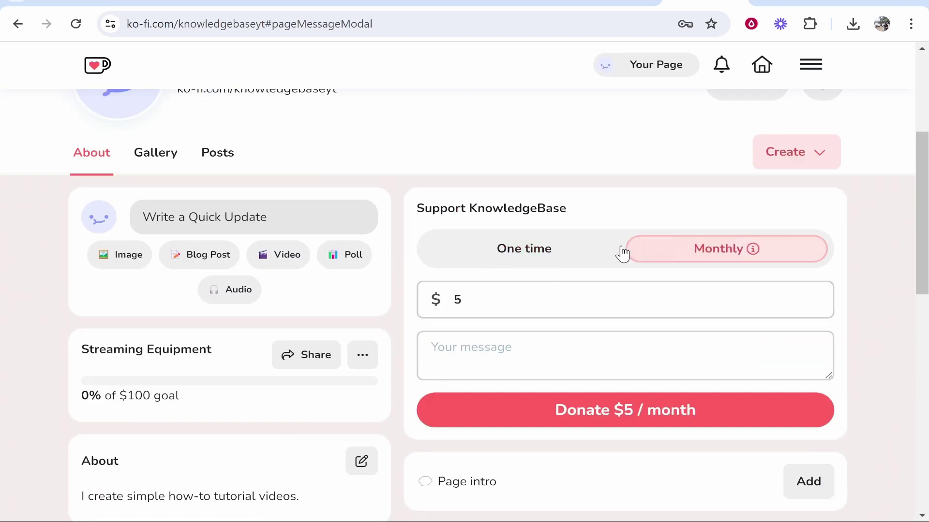
pyautogui.click(619, 251)
pyautogui.scroll(5, 770, 377)
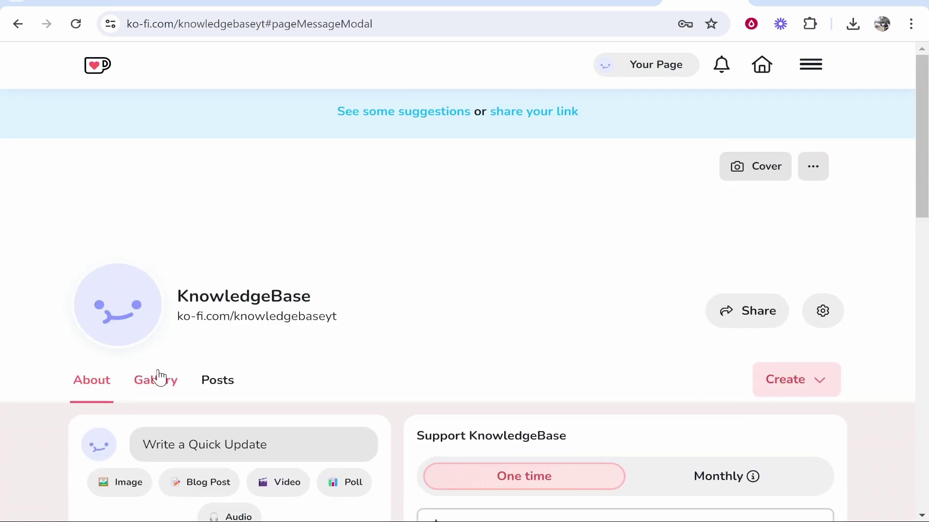
pyautogui.click(770, 168)
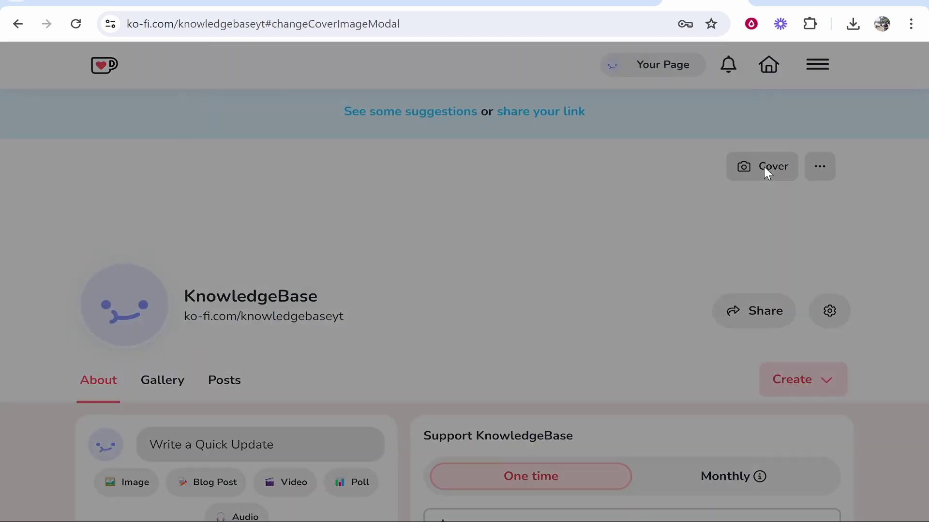
pyautogui.moveTo(367, 99)
pyautogui.mouseDown()
pyautogui.moveTo(457, 97)
pyautogui.moveTo(378, 100)
pyautogui.mouseUp()
pyautogui.click(454, 100)
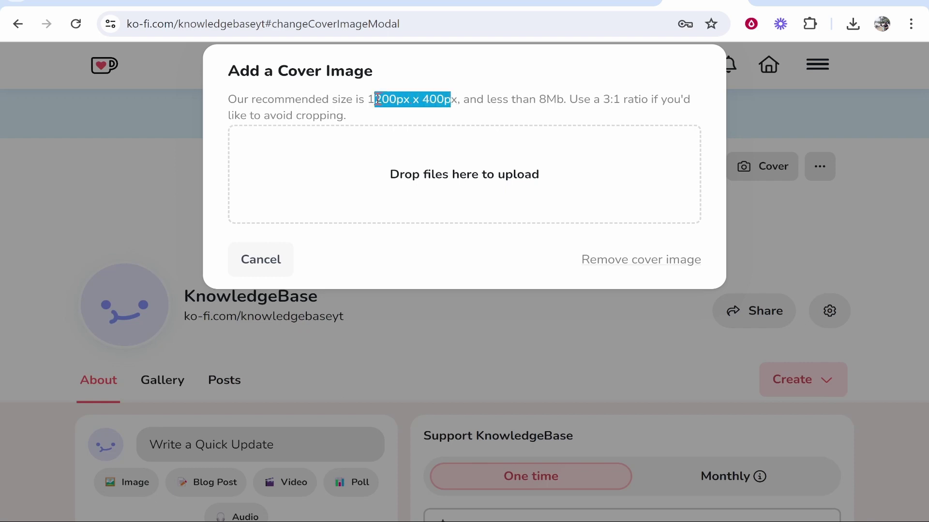
pyautogui.click(259, 259)
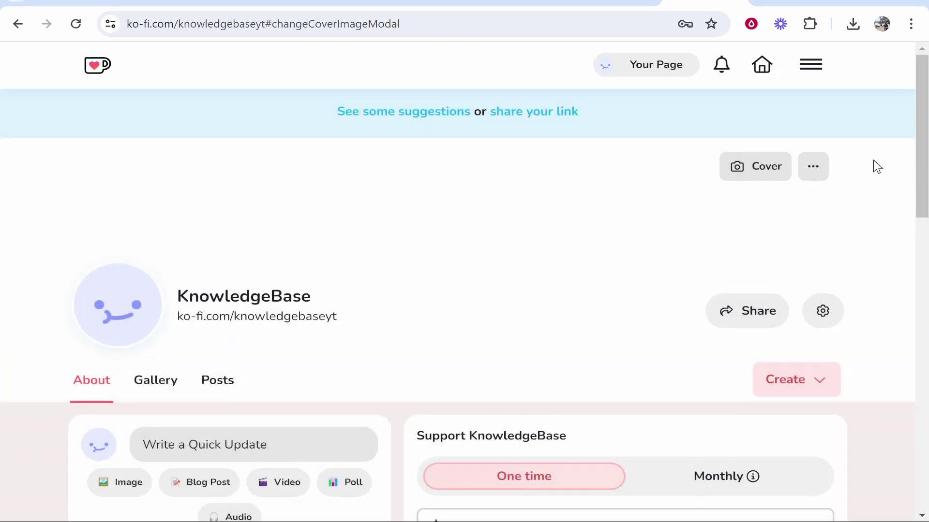
# Pick the first cyan swatch as the theme colour in Page settings, then return to Your Page
pyautogui.click(814, 175)
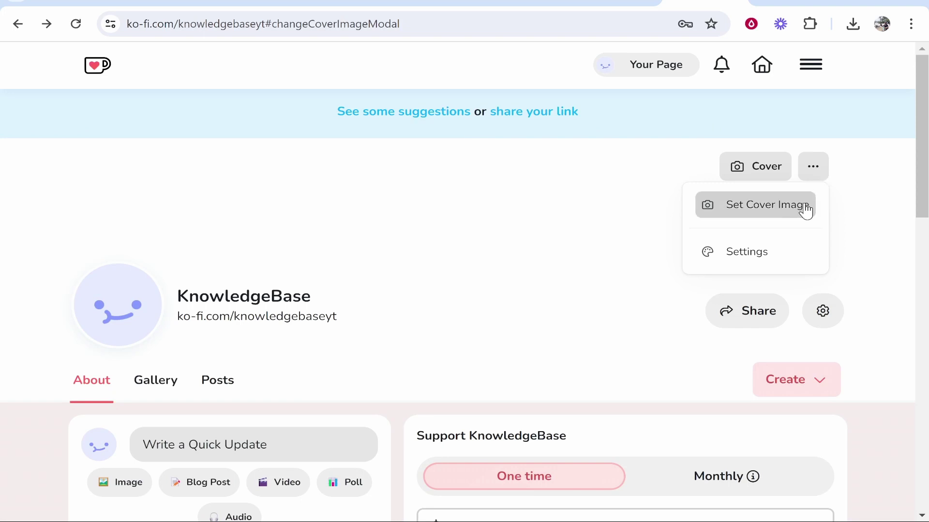
pyautogui.click(765, 248)
pyautogui.scroll(-3, 242, 284)
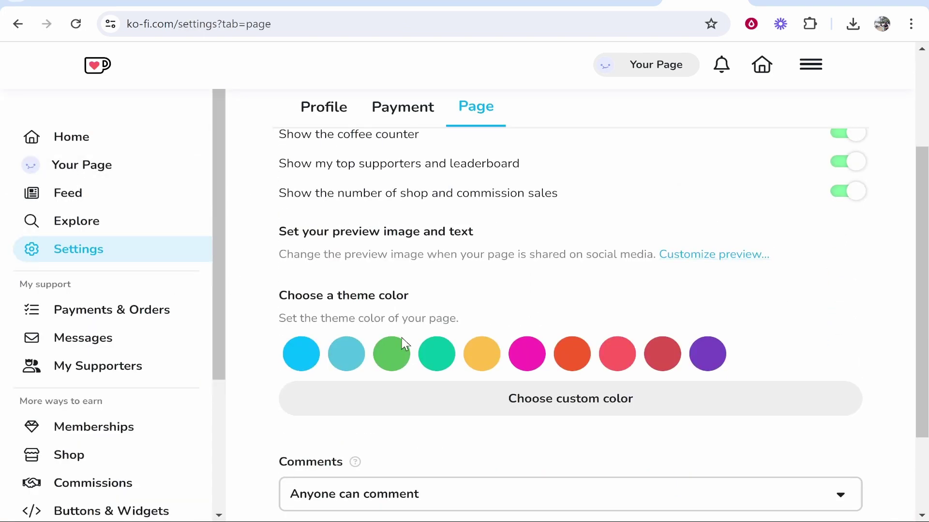
pyautogui.click(301, 354)
pyautogui.scroll(3, 496, 421)
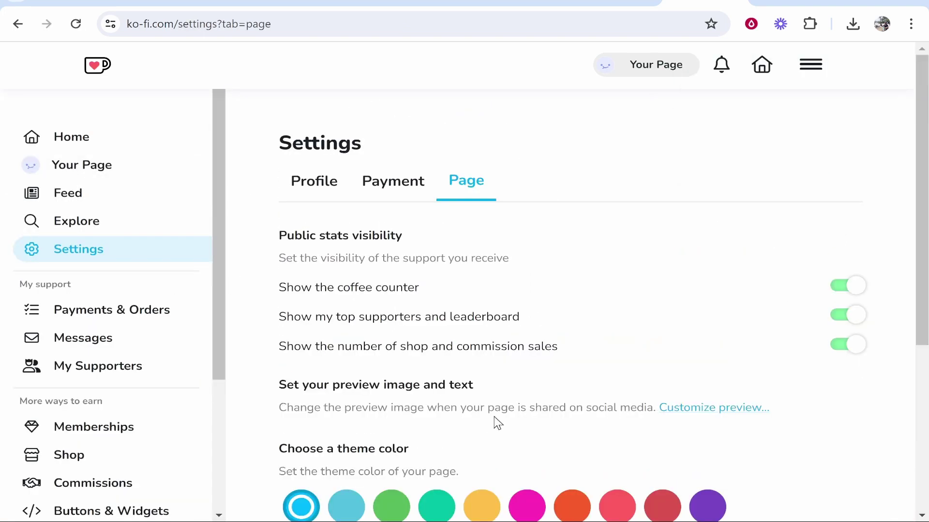
pyautogui.click(91, 174)
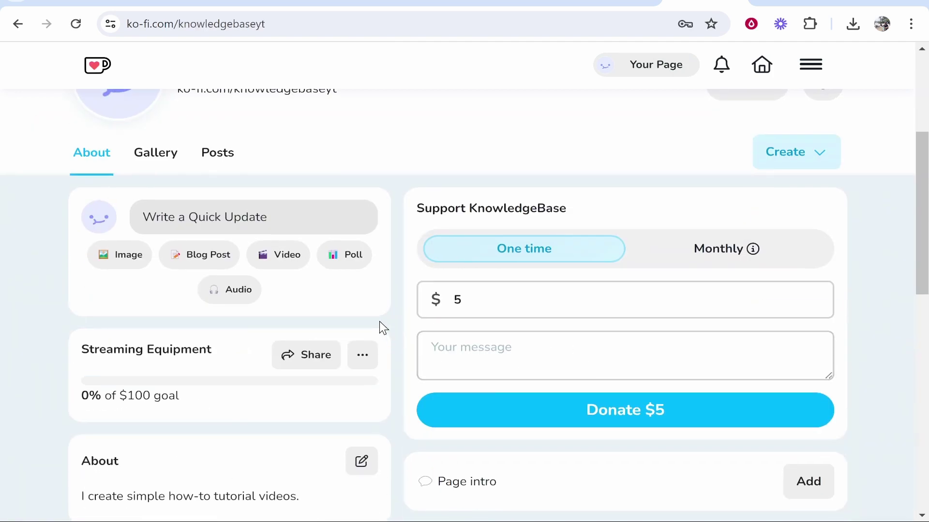
pyautogui.scroll(5, 433, 345)
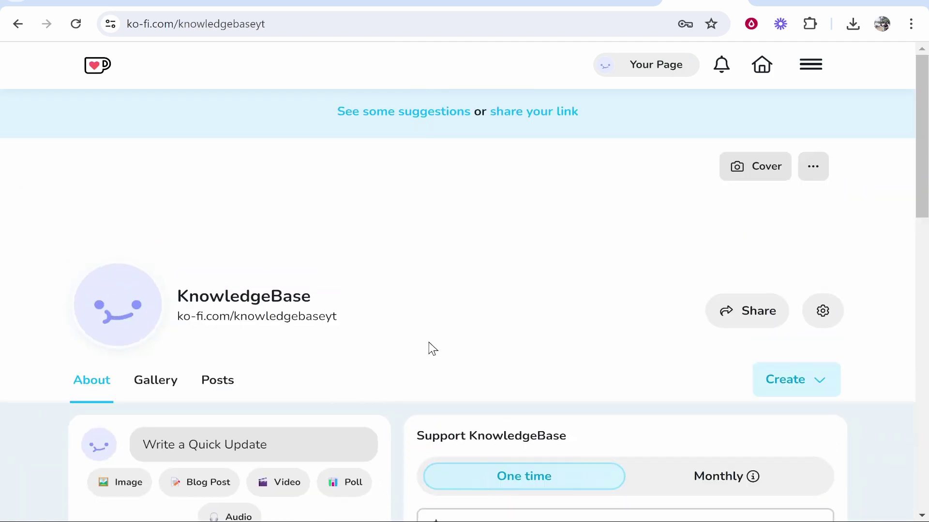